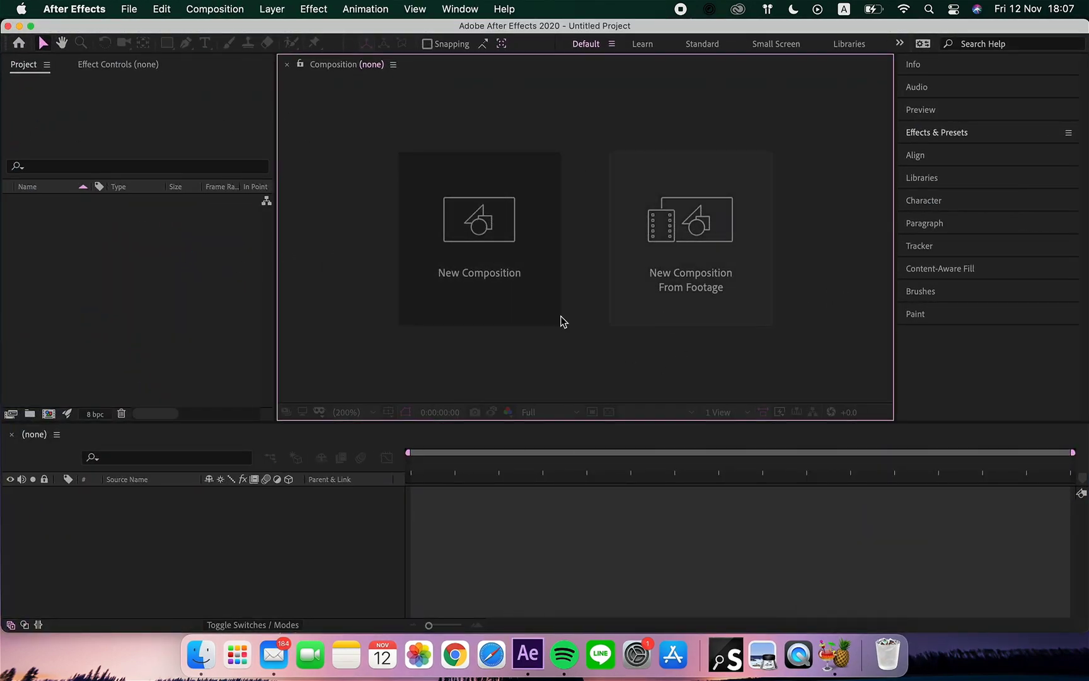
Create Comp 1 as a 1920×1920 composition at 29.97 fps by setting height to 1920.
left_click(467, 234)
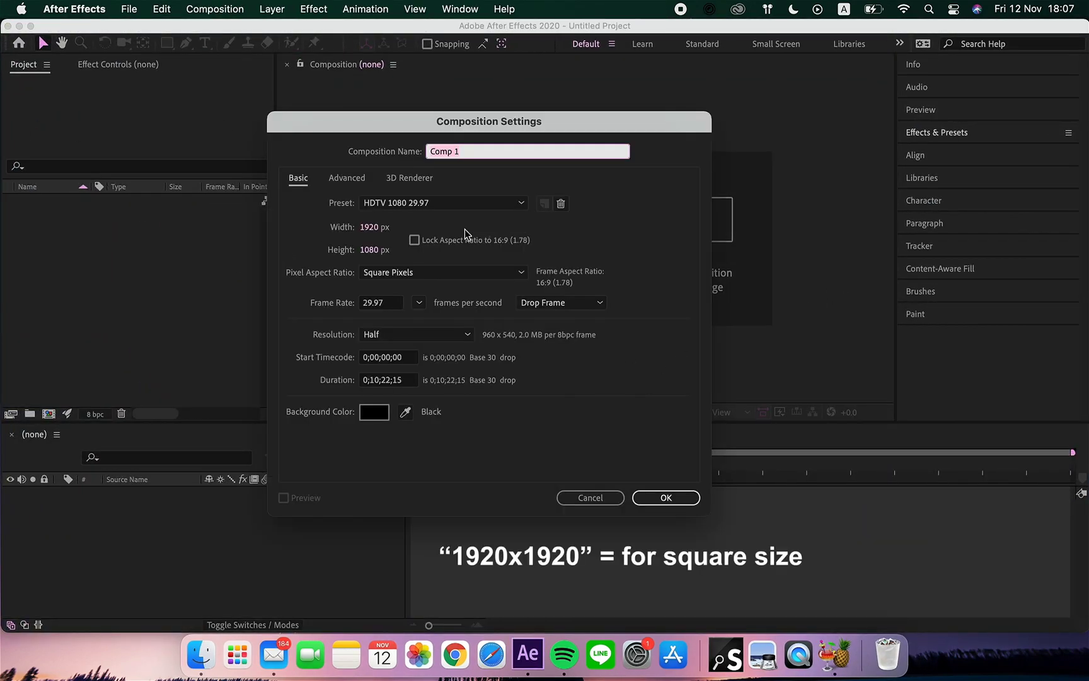
left_click(373, 252)
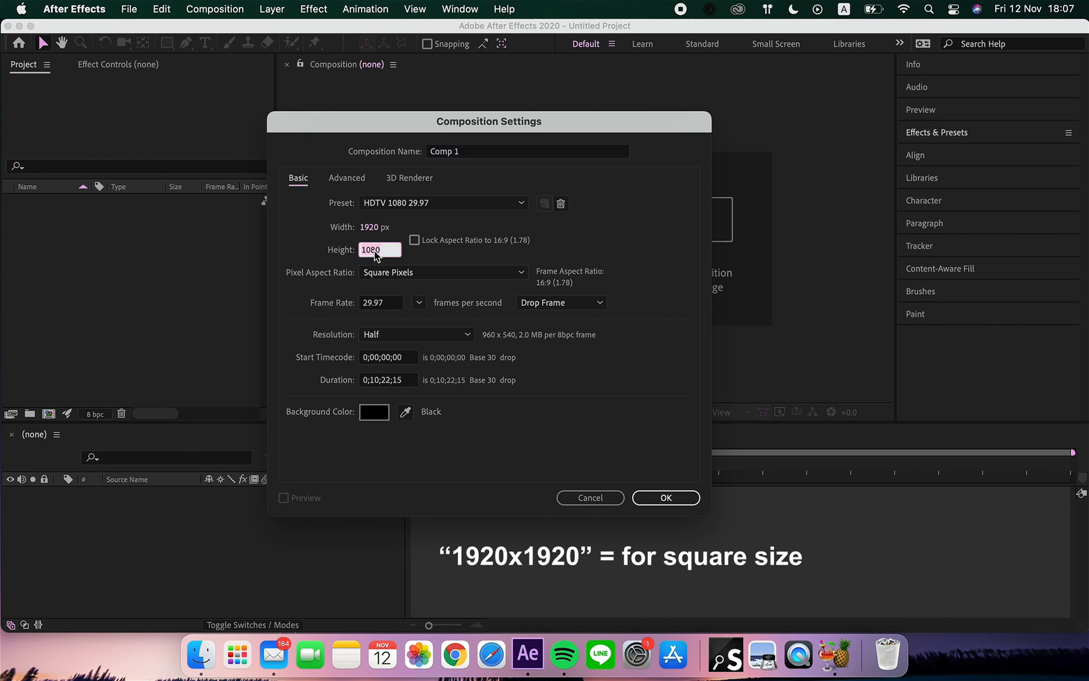
type("1920")
left_click(407, 255)
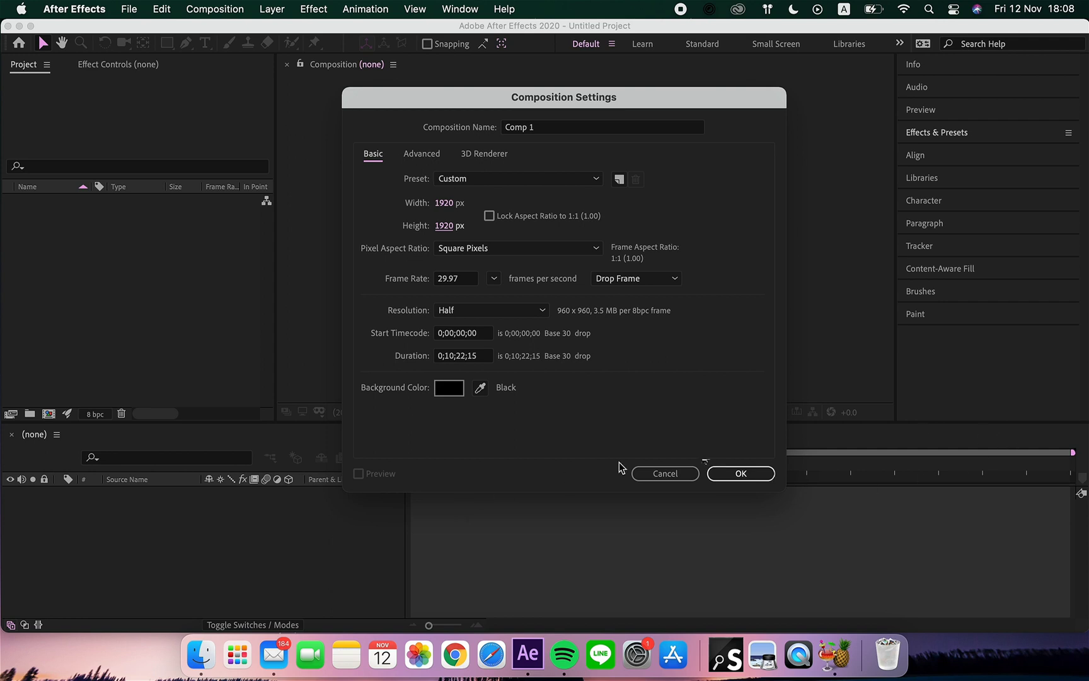
key("Return")
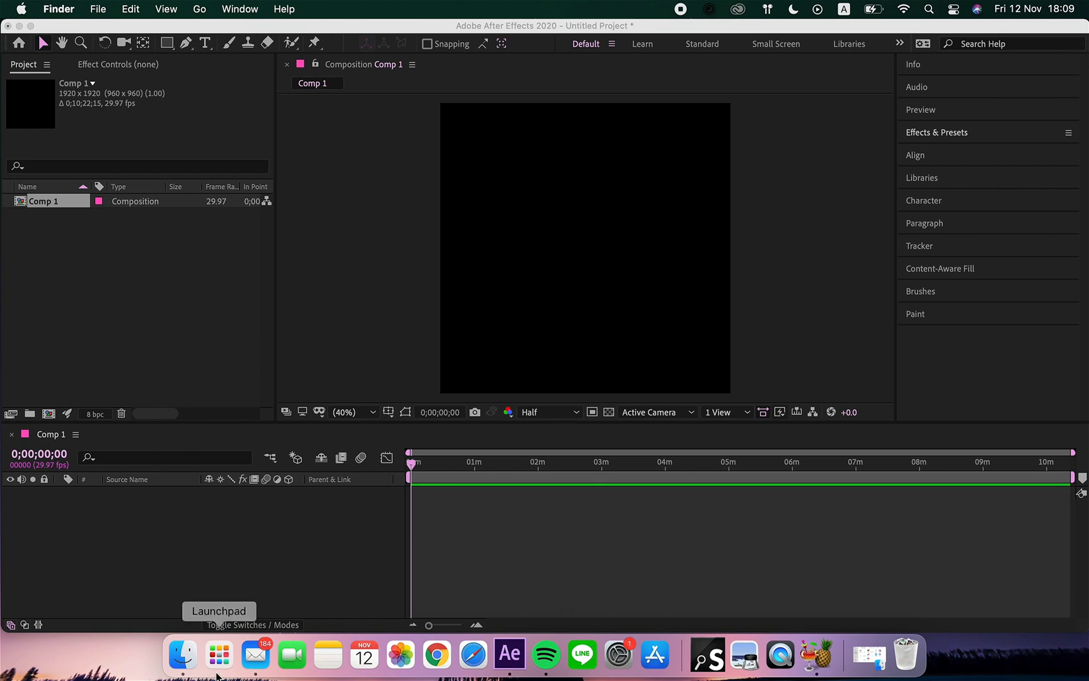
Import hoyeon.mp4 from the qlethora edits folder via Finder and add it to Comp 1's timeline.
left_click(188, 674)
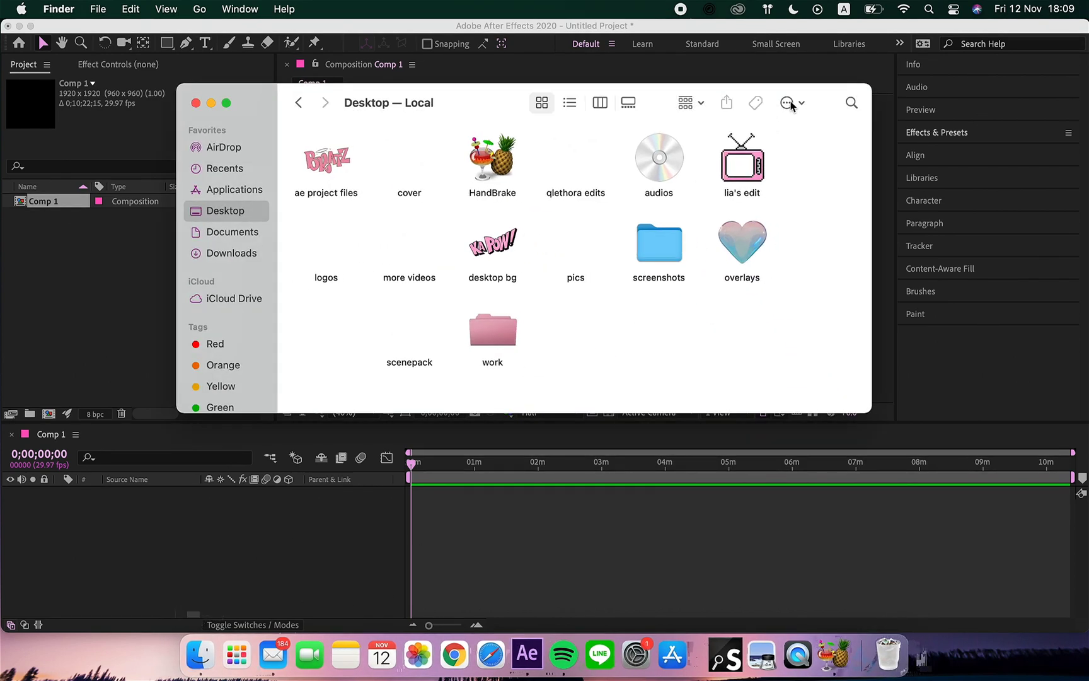
double_click(570, 188)
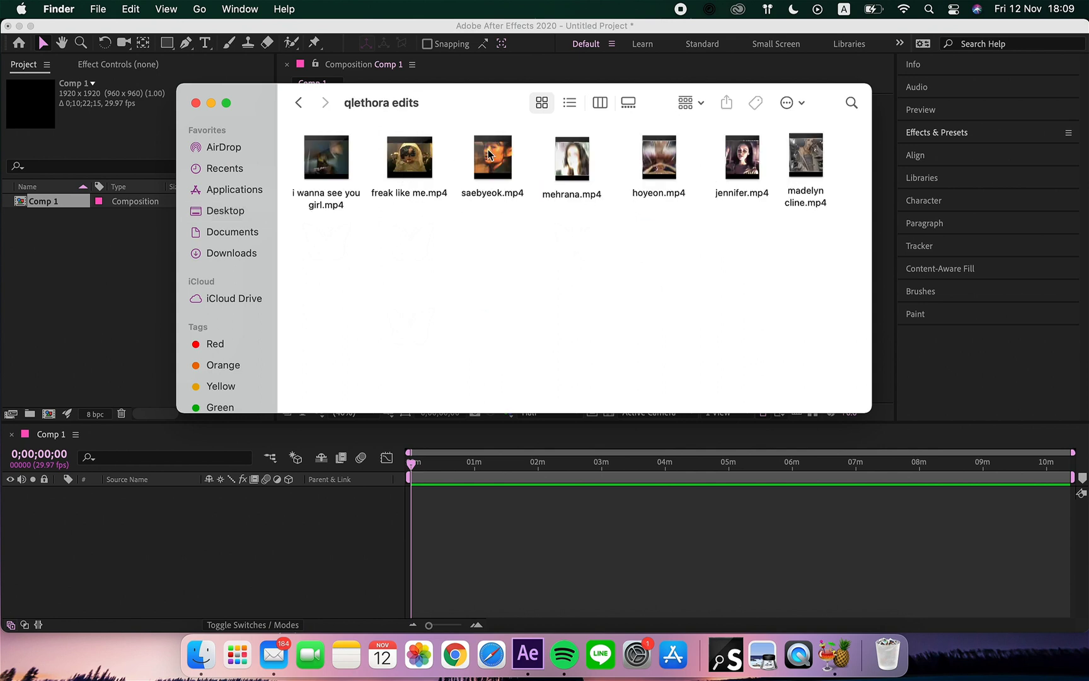
mouse_move(660, 170)
left_mouse_down()
mouse_move(49, 349)
mouse_move(34, 332)
left_mouse_up()
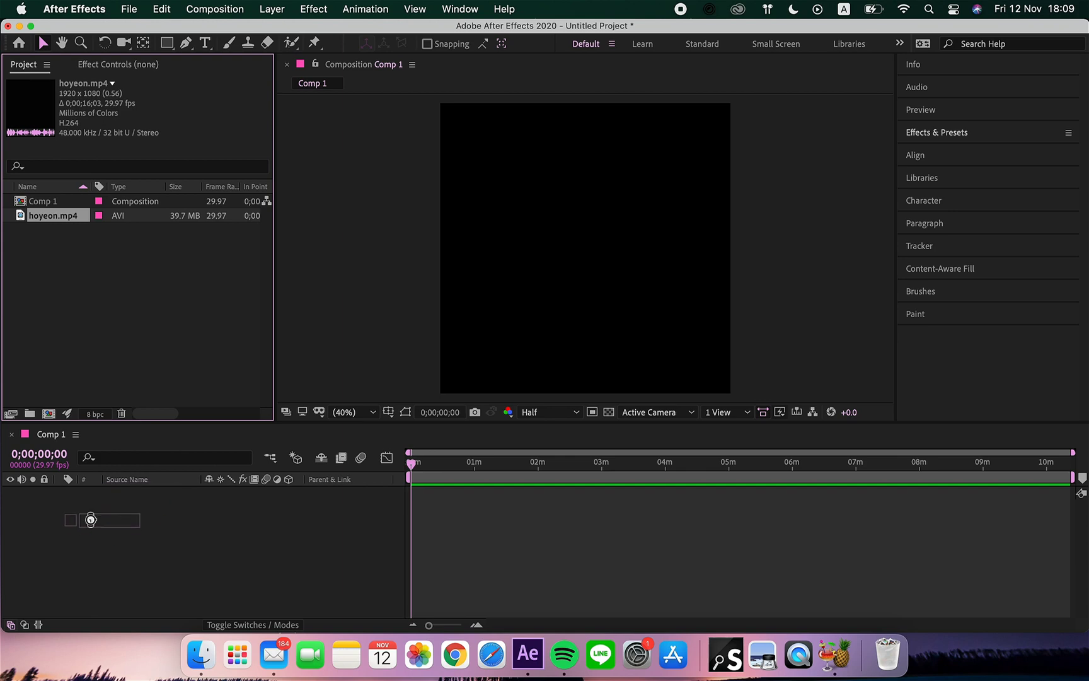
left_click_drag(43, 213, 85, 512)
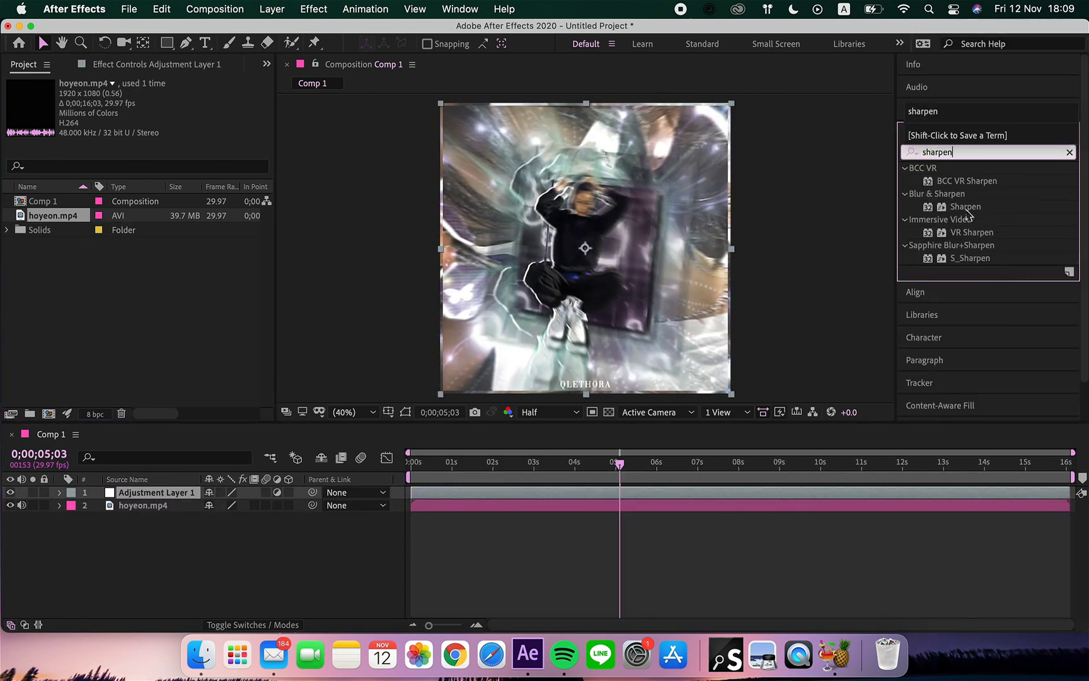
Apply the Sharpen effect to hoyeon.mp4 with a Sharpen Amount of 150.
double_click(966, 208)
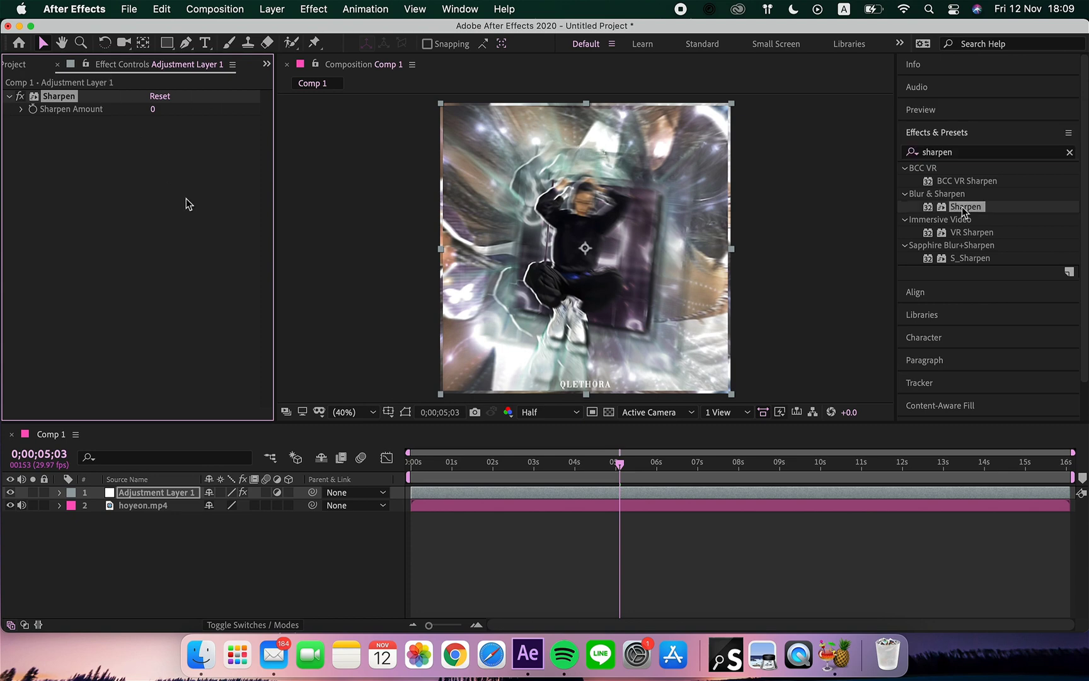
left_click(155, 110)
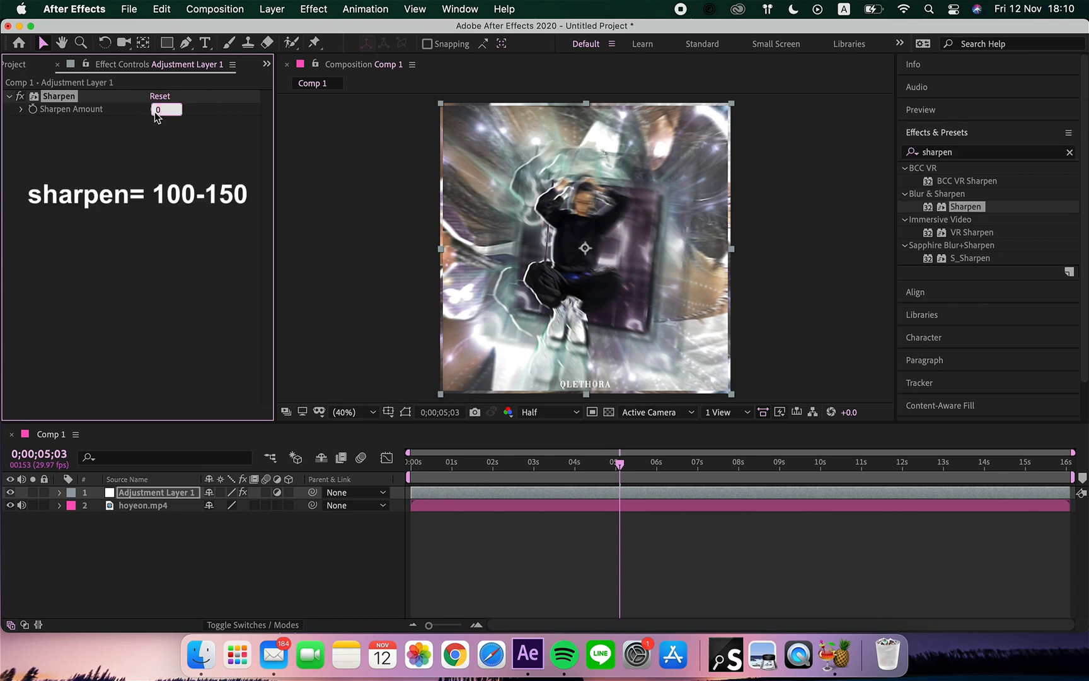
type("150")
left_click(202, 334)
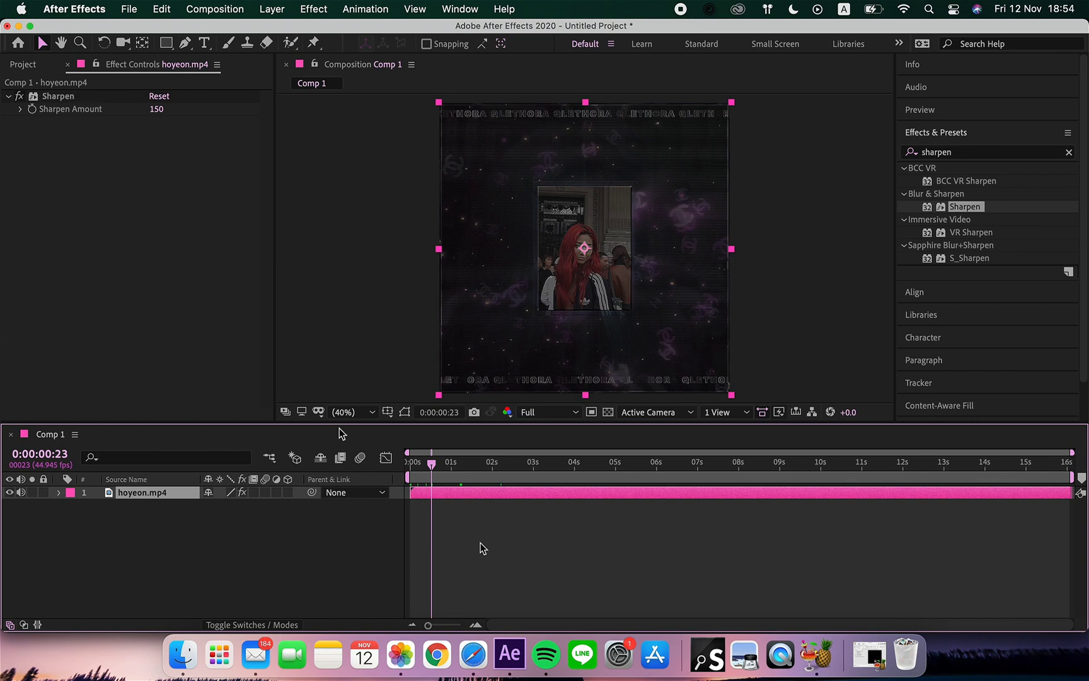
Add Comp 1 to the render queue as a QuickTime Animation movie, Comp 1.mov.
left_click(133, 9)
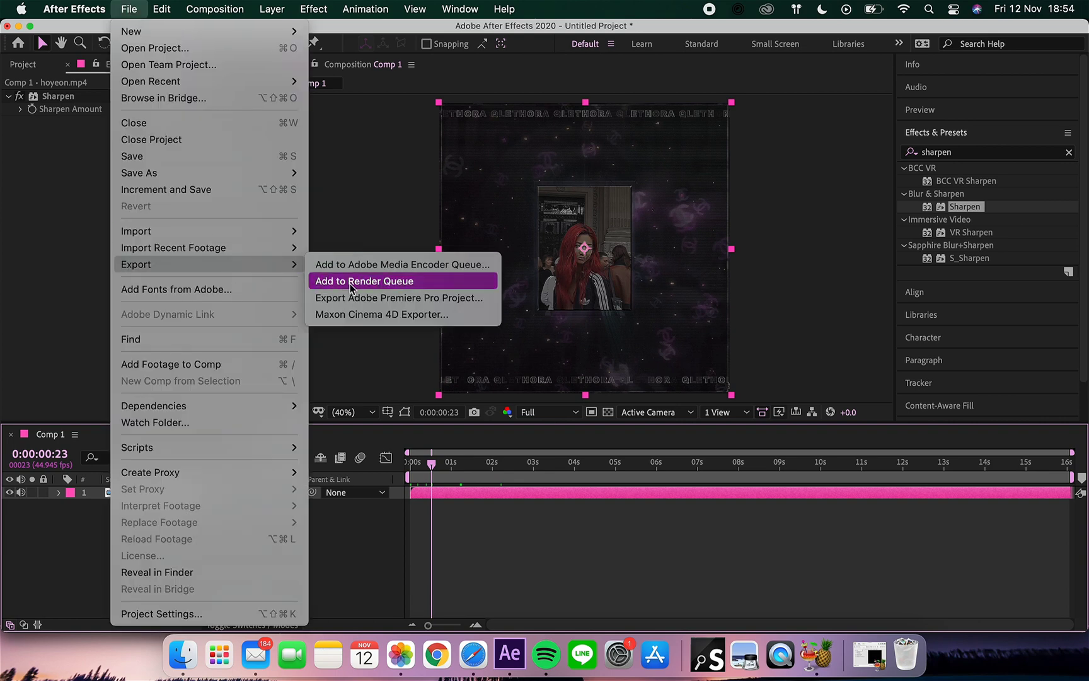
left_click(350, 288)
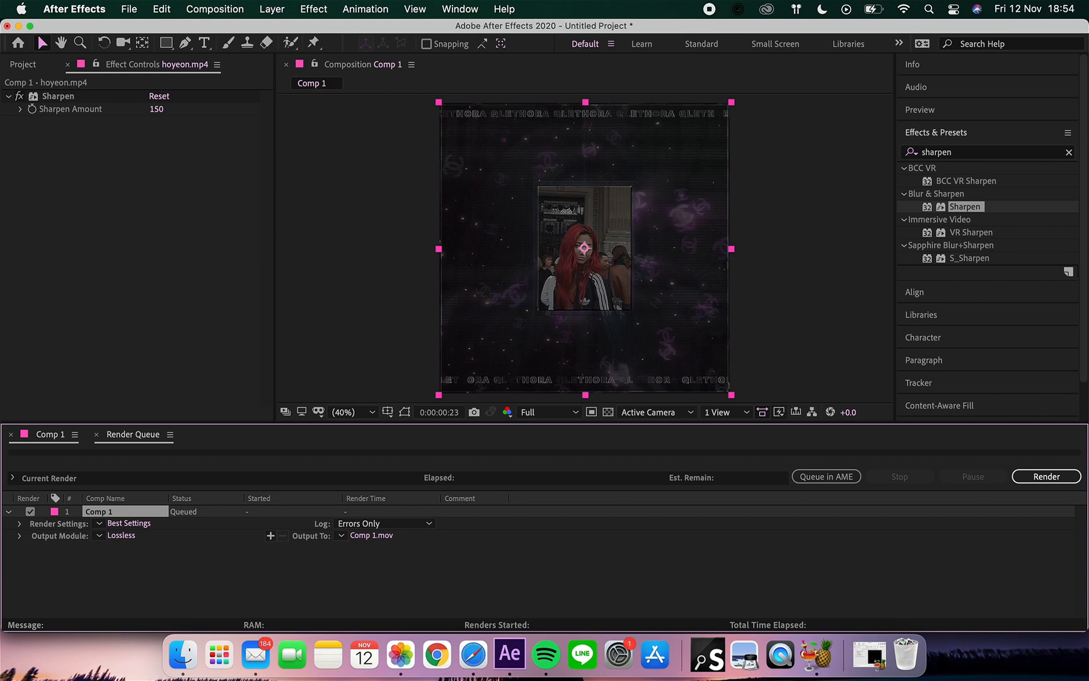
left_click(120, 535)
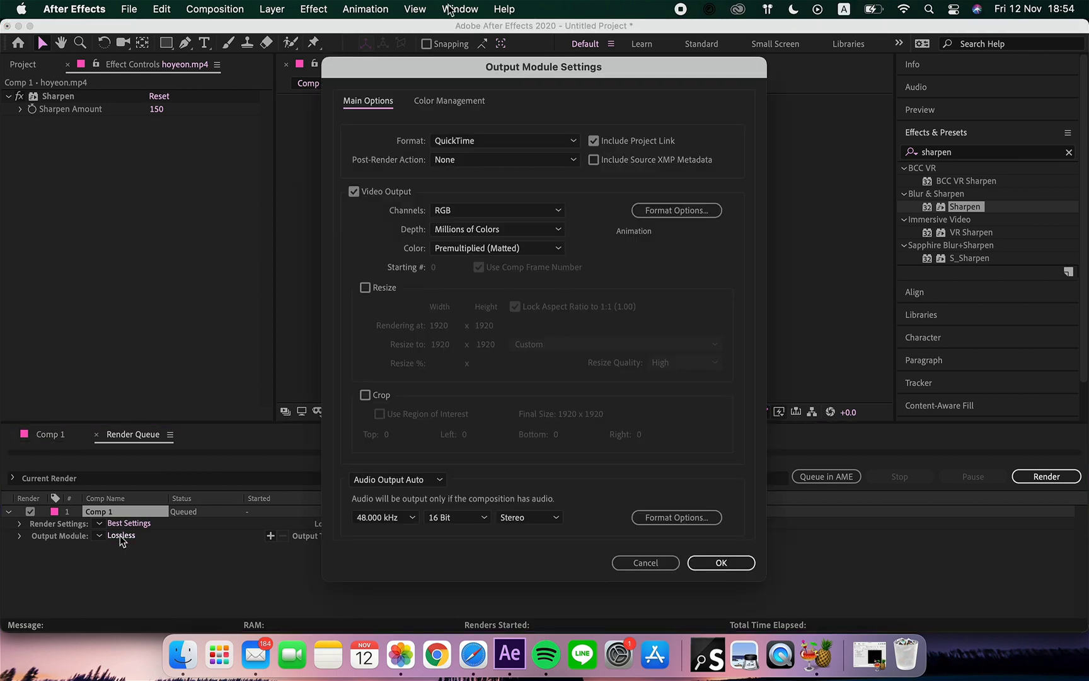
left_click(476, 143)
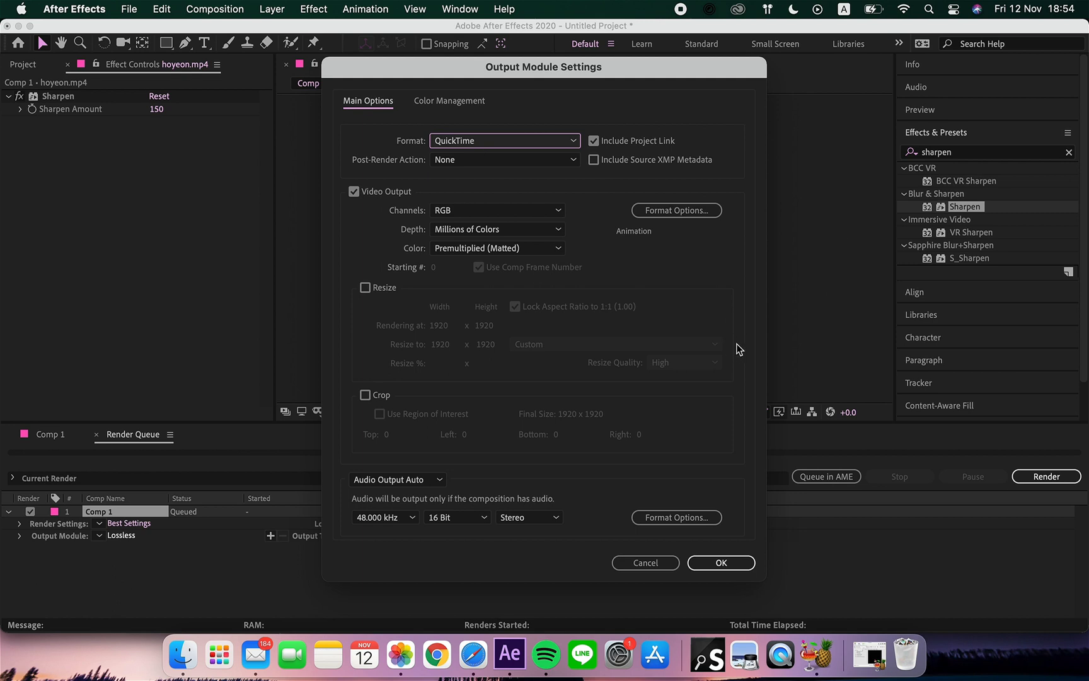
left_click(687, 212)
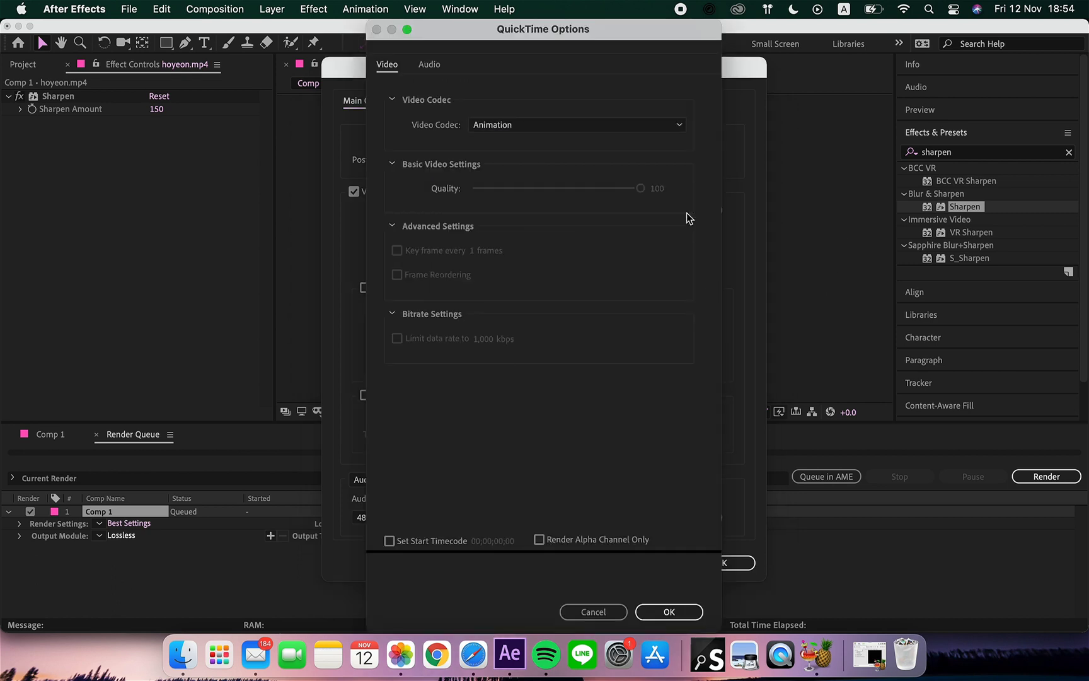
left_click(671, 612)
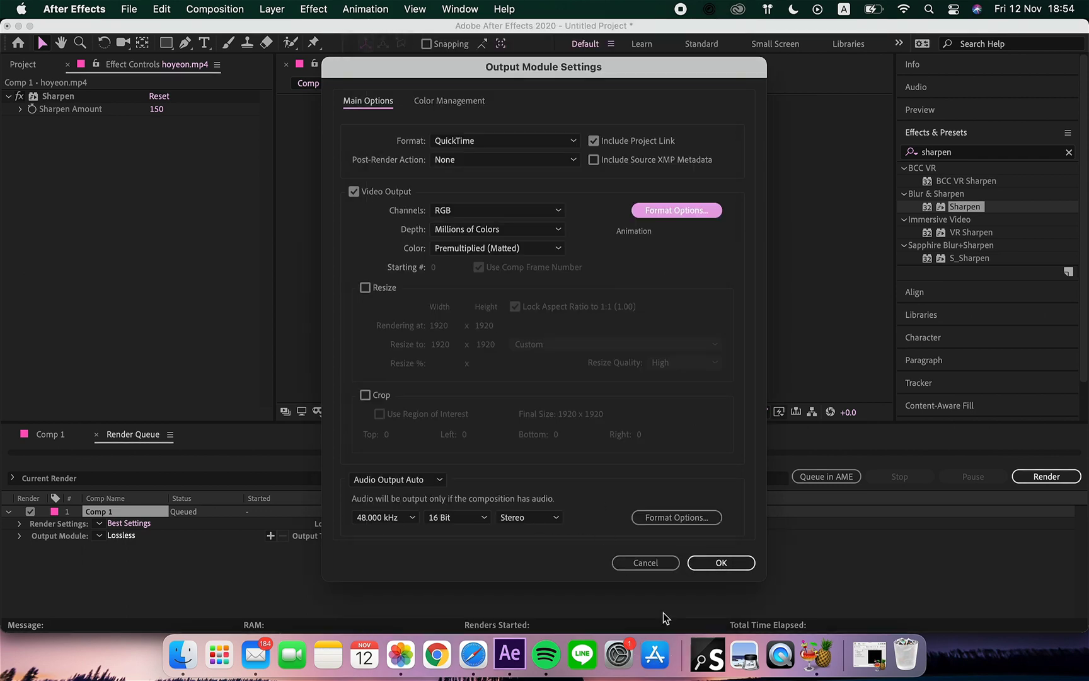
left_click(706, 562)
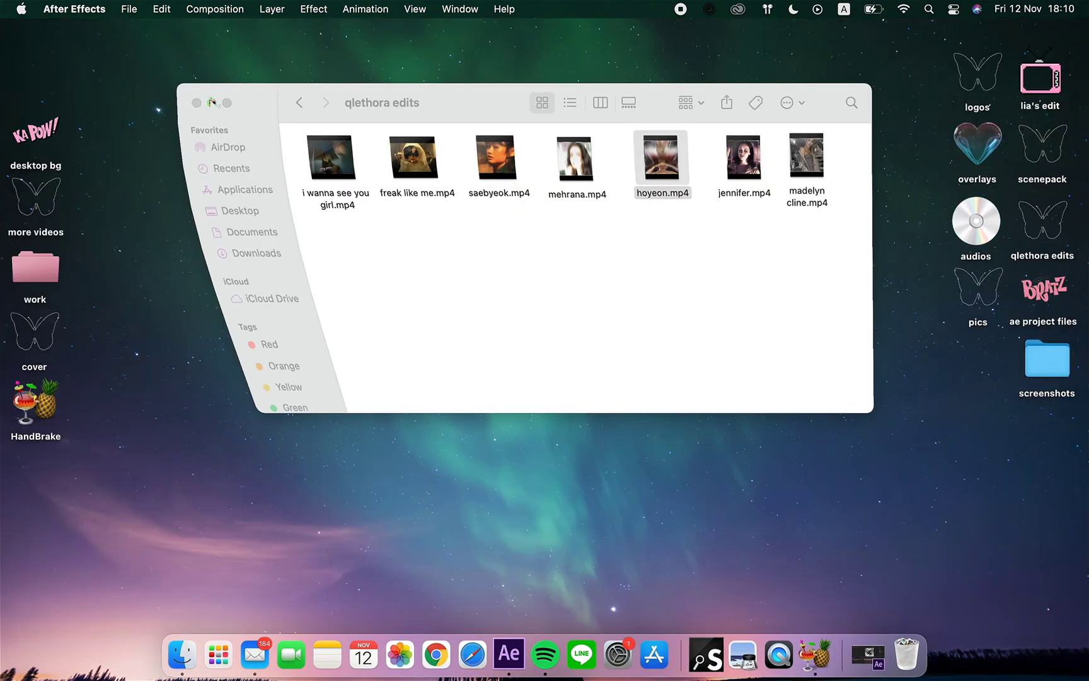
Hide the edits folder, launch HandBrake and load hoyeon.mp4 as the source.
key("super+m")
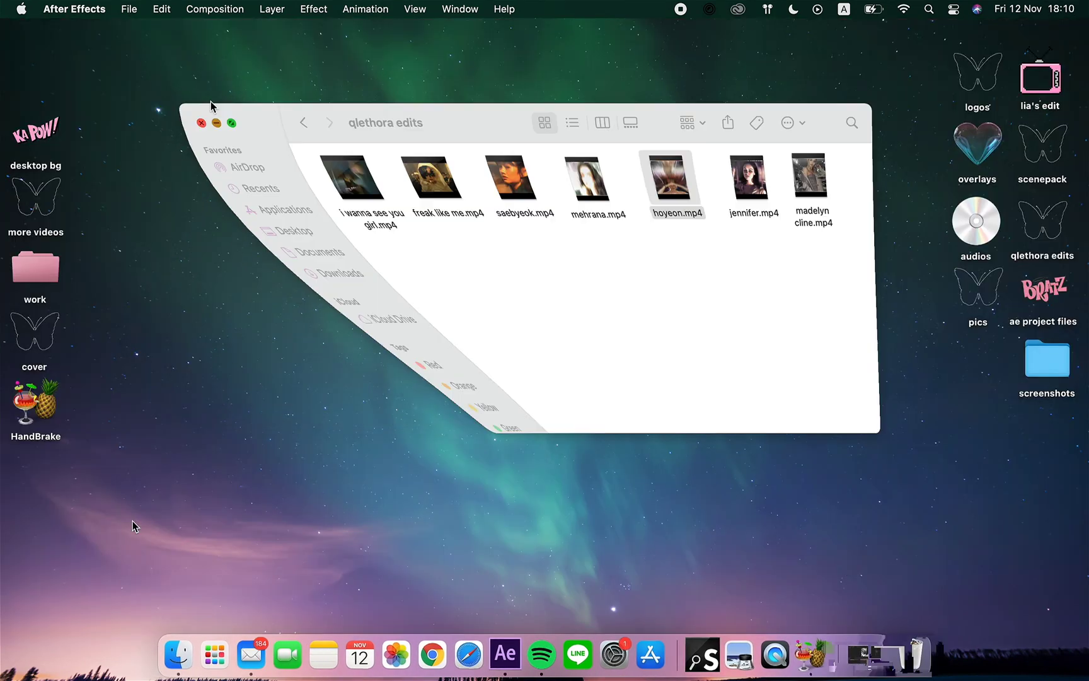
left_click(37, 411)
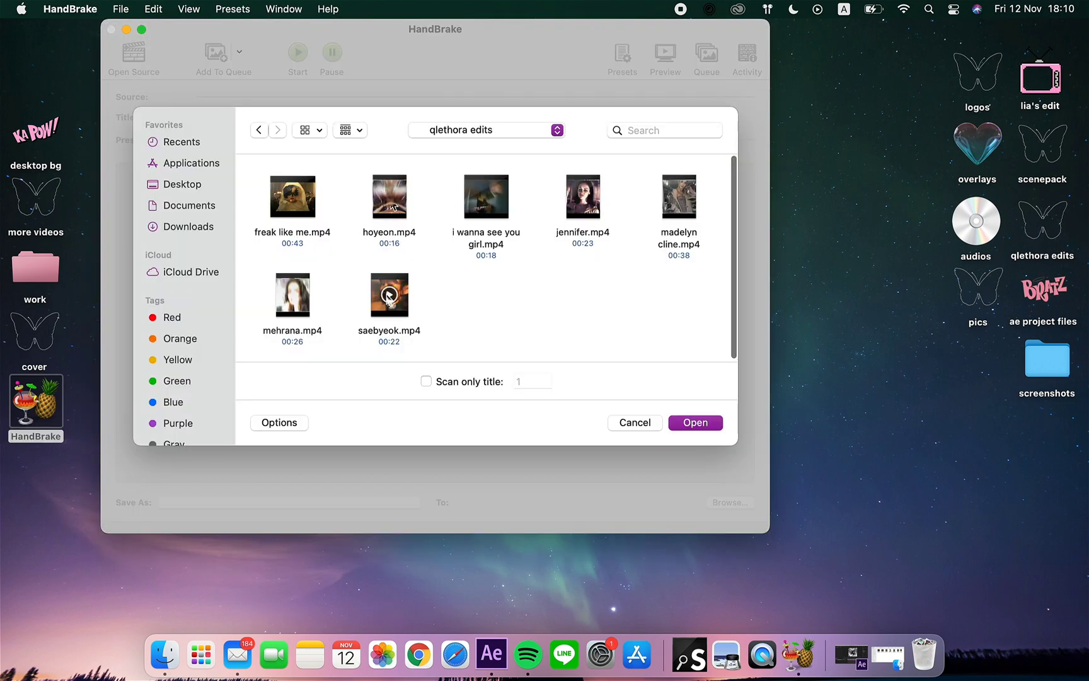
left_click(389, 196)
left_click(691, 424)
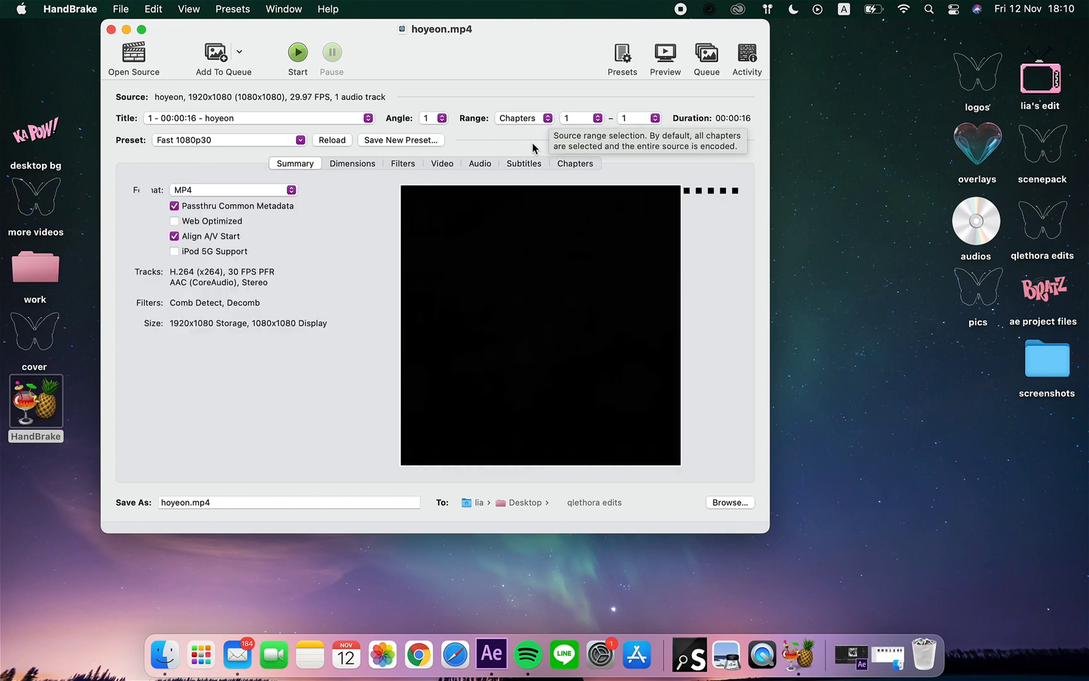
Raise HandBrake's constant quality to RF 6.5.
left_click(531, 163)
left_click(443, 164)
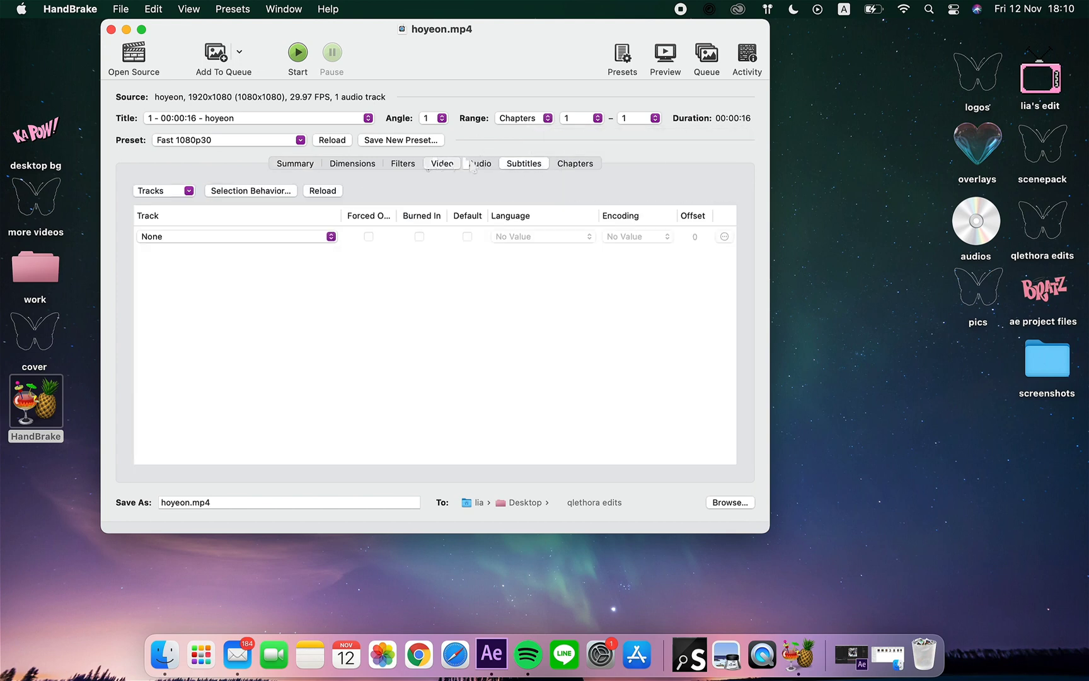
left_click_drag(595, 206, 644, 207)
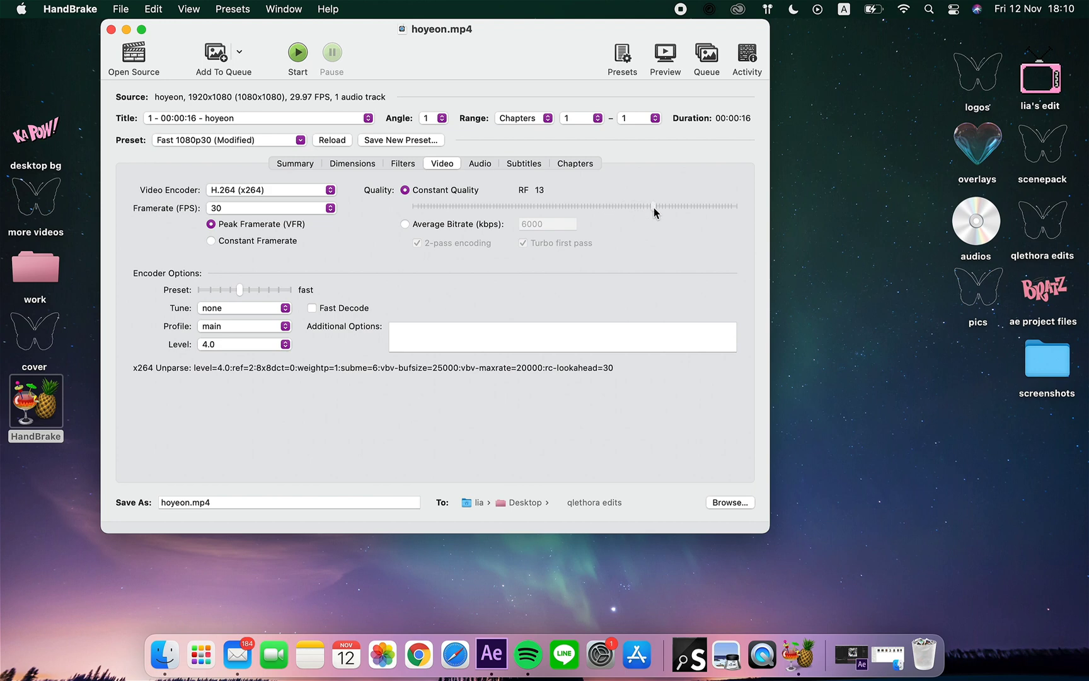
left_click_drag(666, 206, 694, 208)
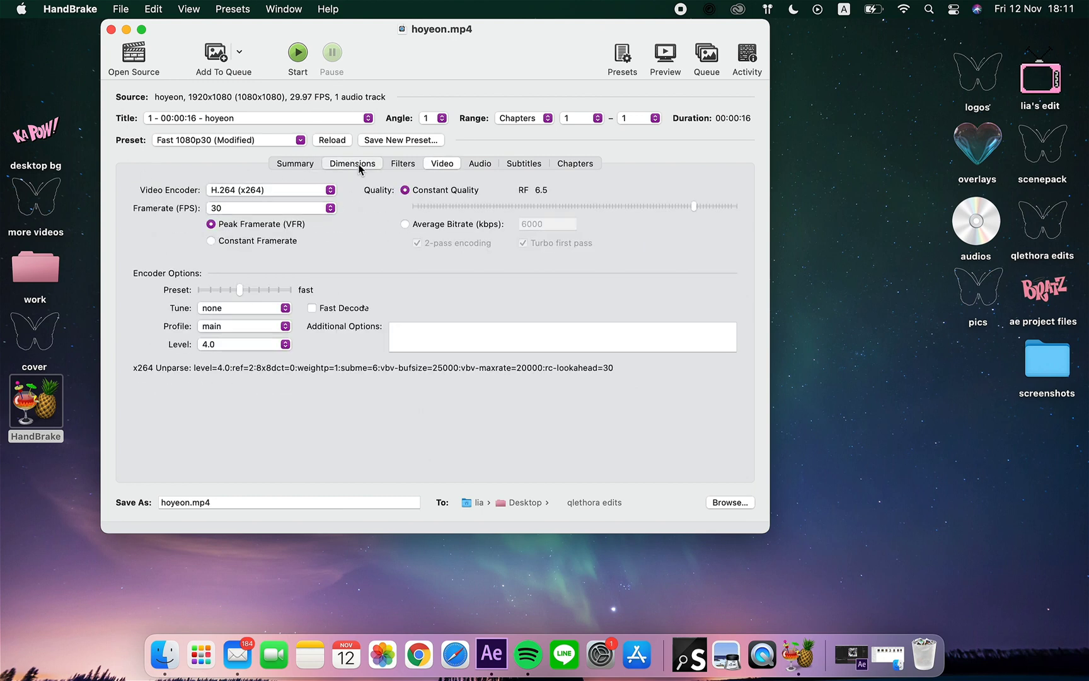
Set cropping to None, keep the 1080p HD resolution limit, and recentre the HandBrake window.
left_click(352, 165)
left_click(201, 288)
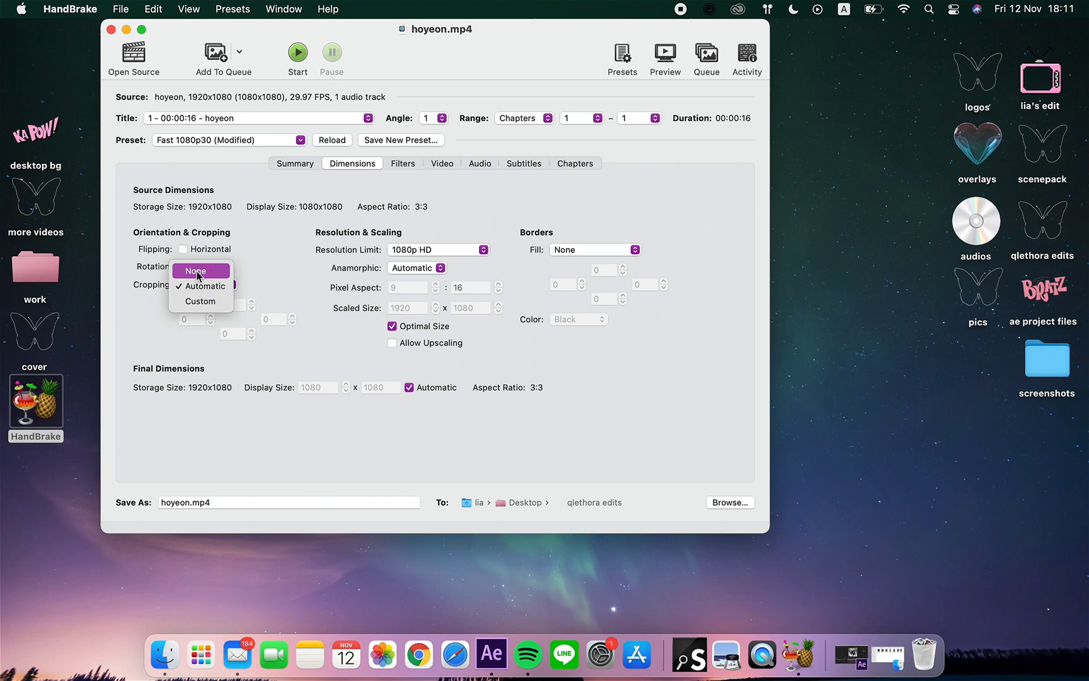
left_click(198, 272)
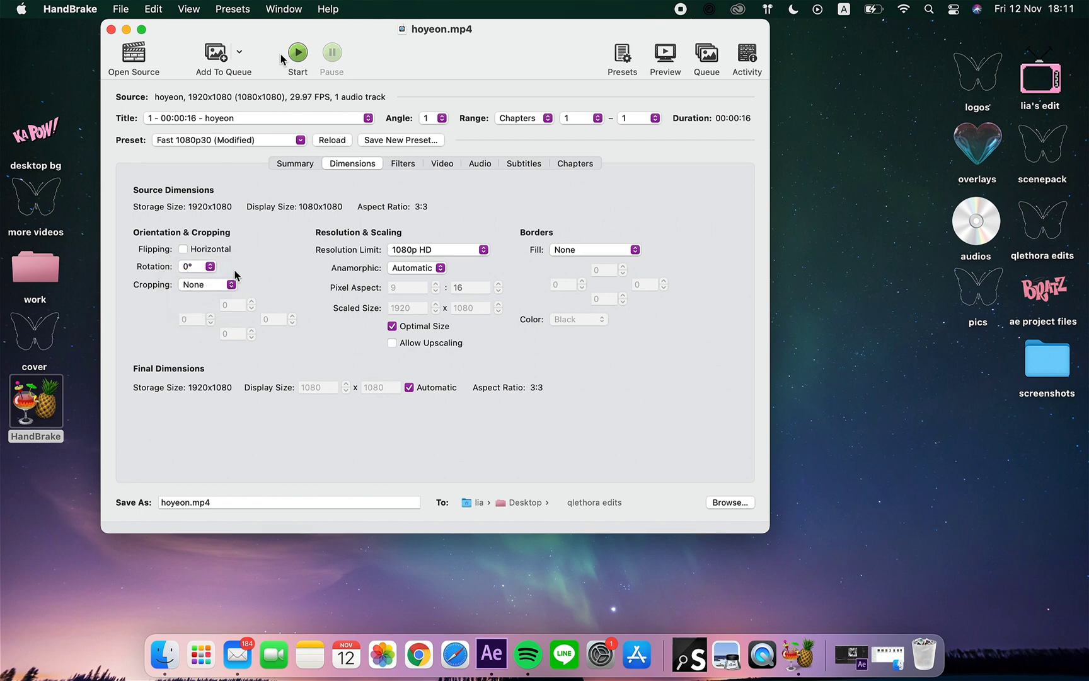
left_click(423, 255)
left_click(316, 167)
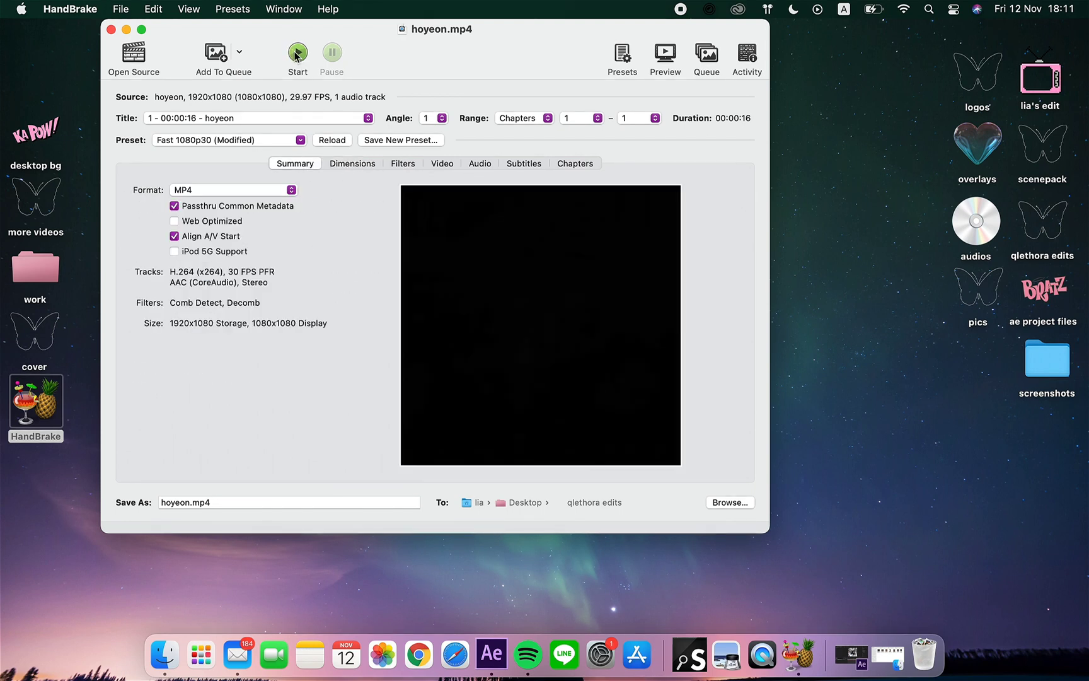
left_click_drag(482, 45, 589, 64)
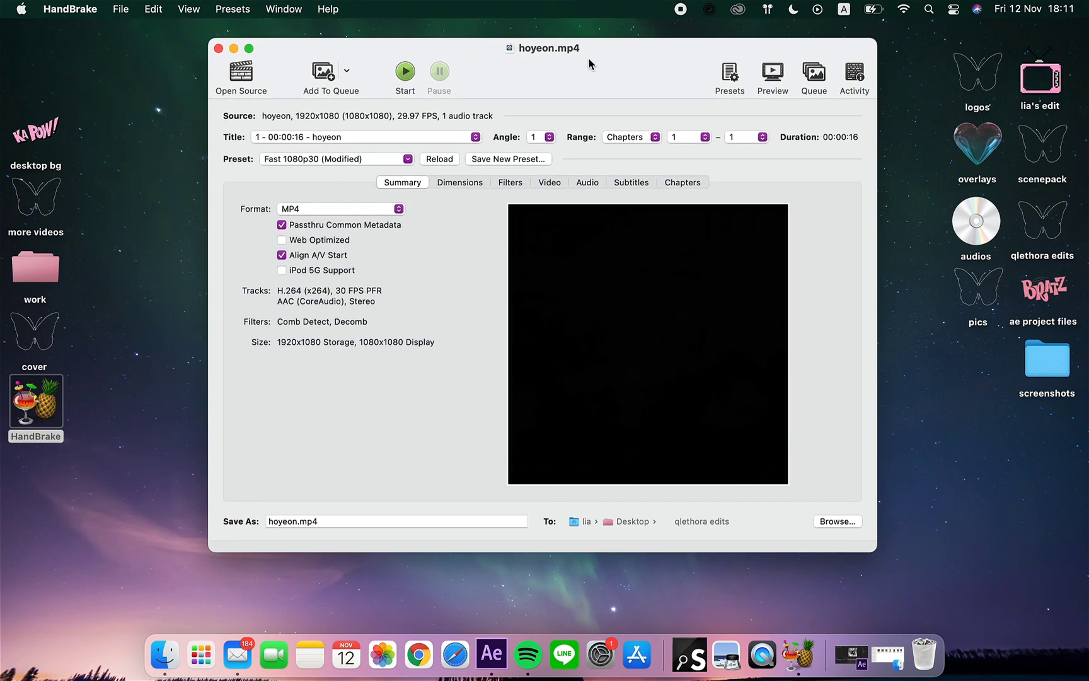
Minimize HandBrake and open Creator Studio from Safari's favourites.
left_click(233, 49)
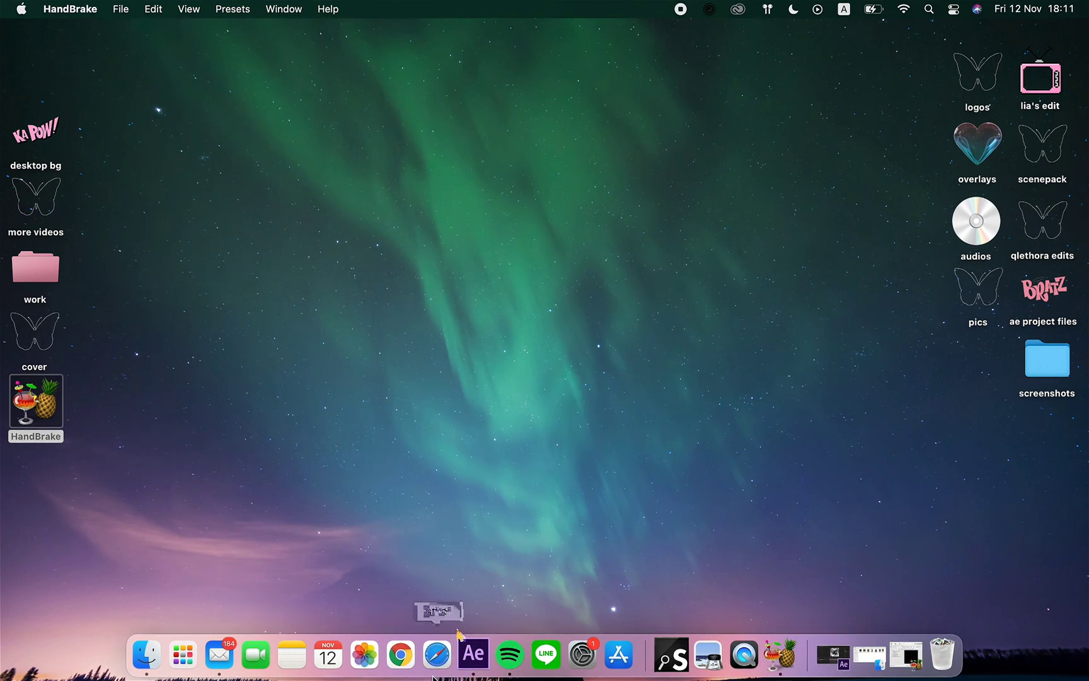
left_click(434, 656)
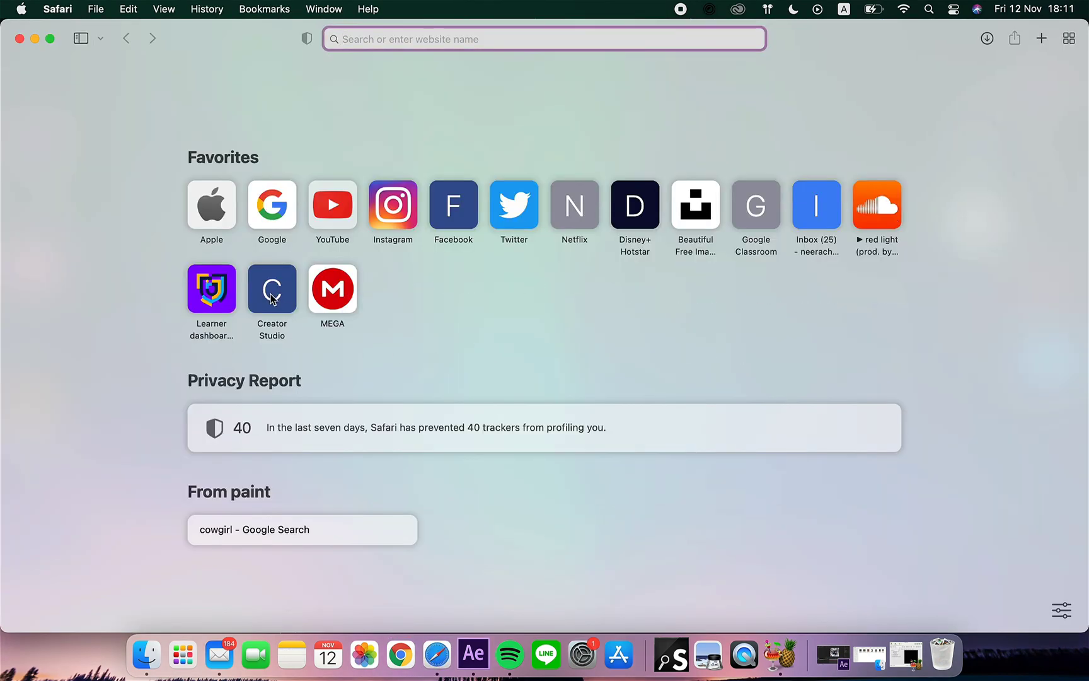
left_click(271, 298)
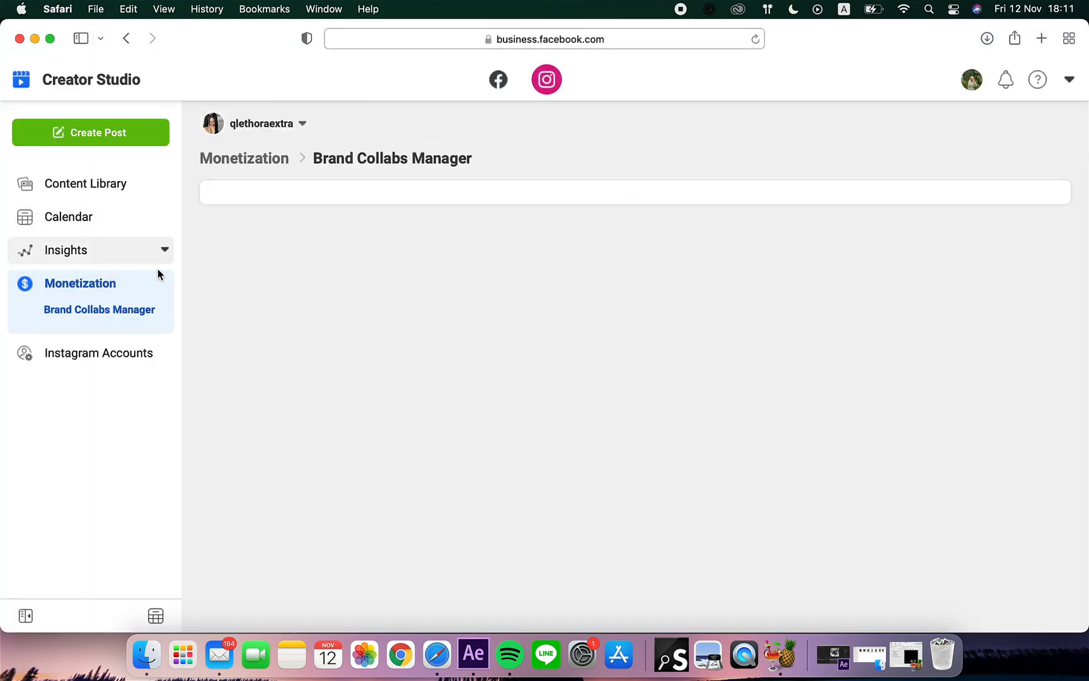
Start an Instagram Feed post for the qlethoraextra account, then minimize Safari.
left_click(85, 139)
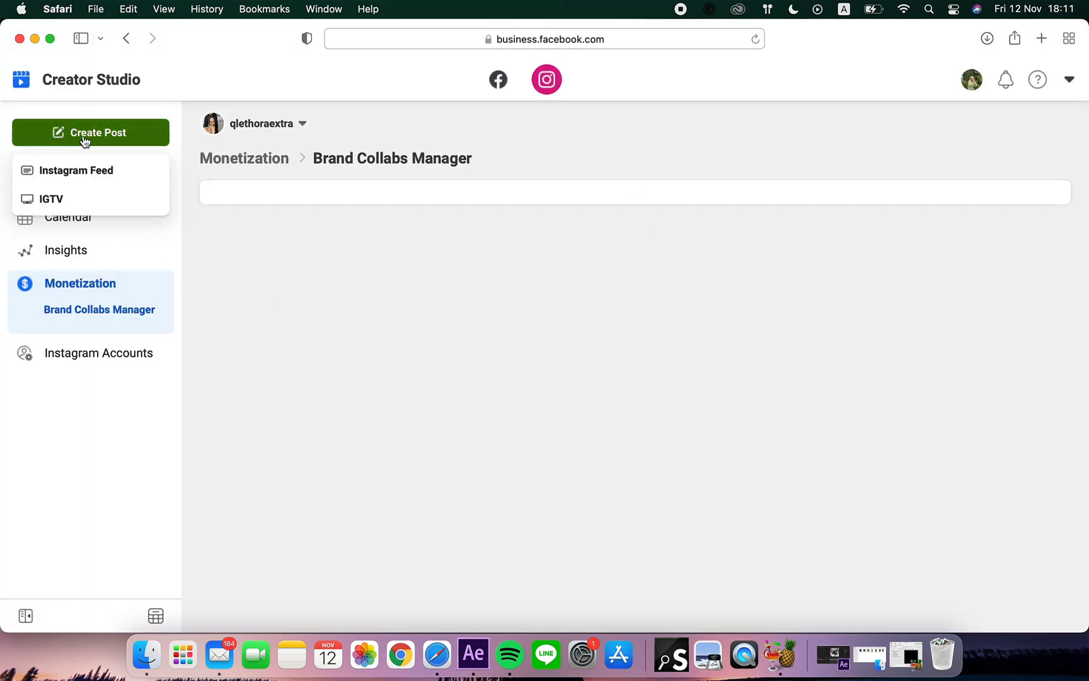
left_click(106, 170)
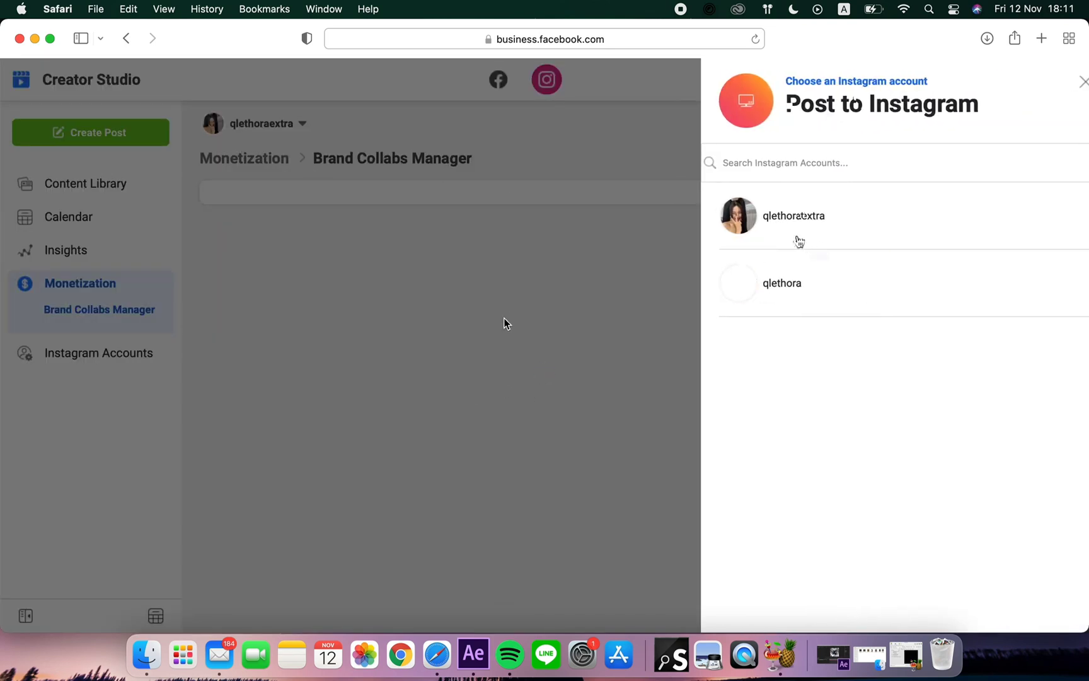
left_click(774, 285)
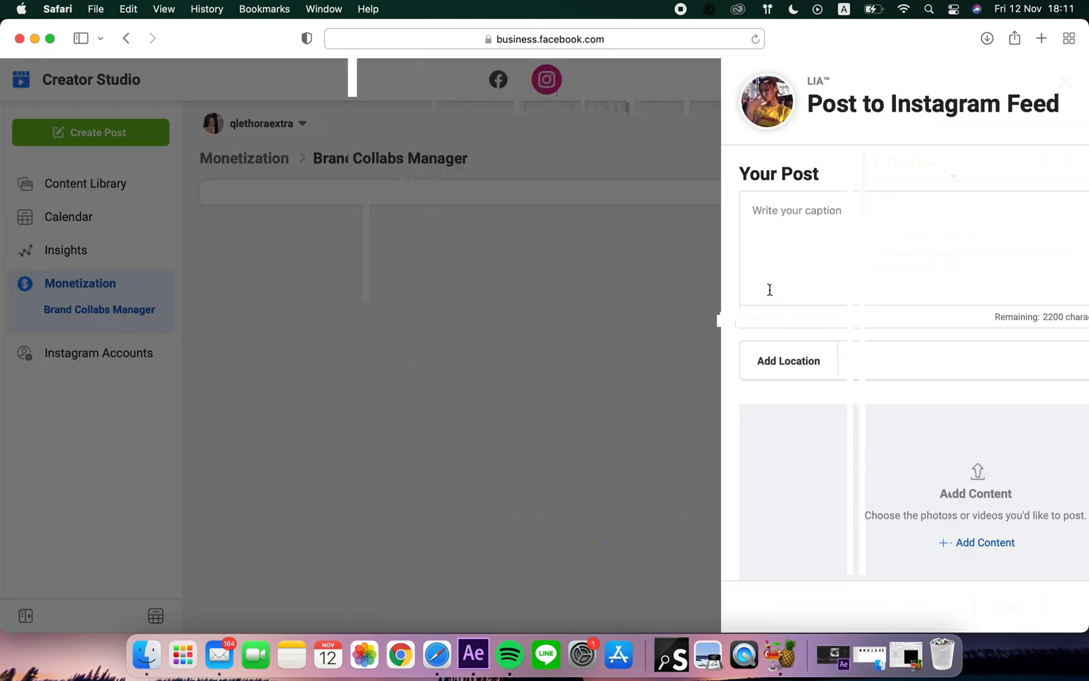
scroll(638, 456, "down", 3)
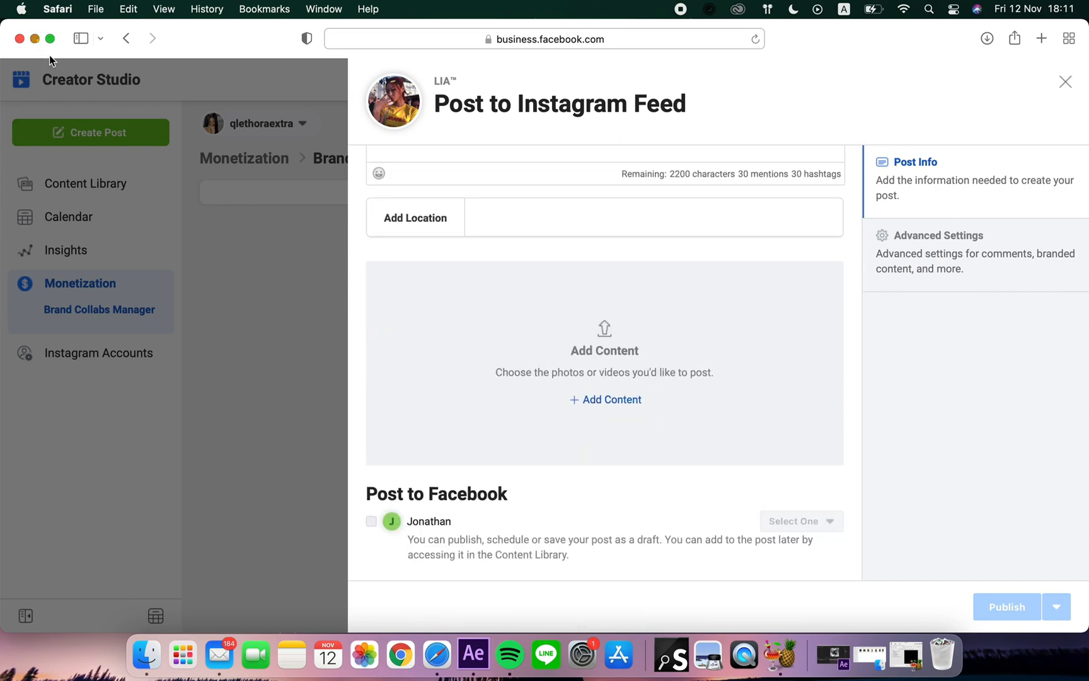
key("super+m")
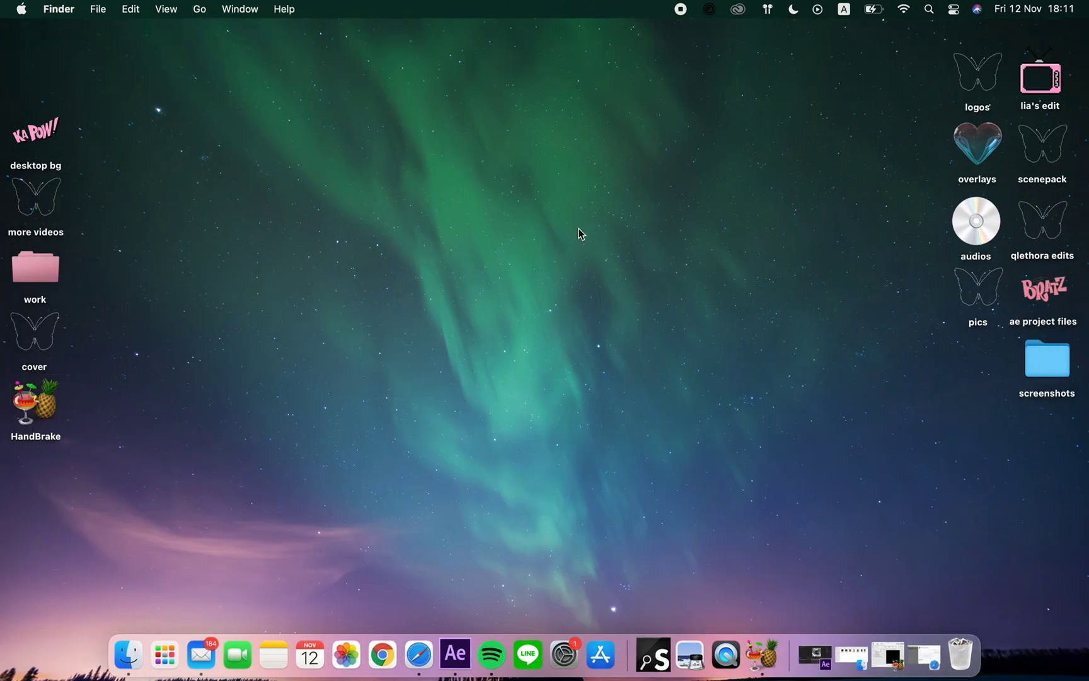